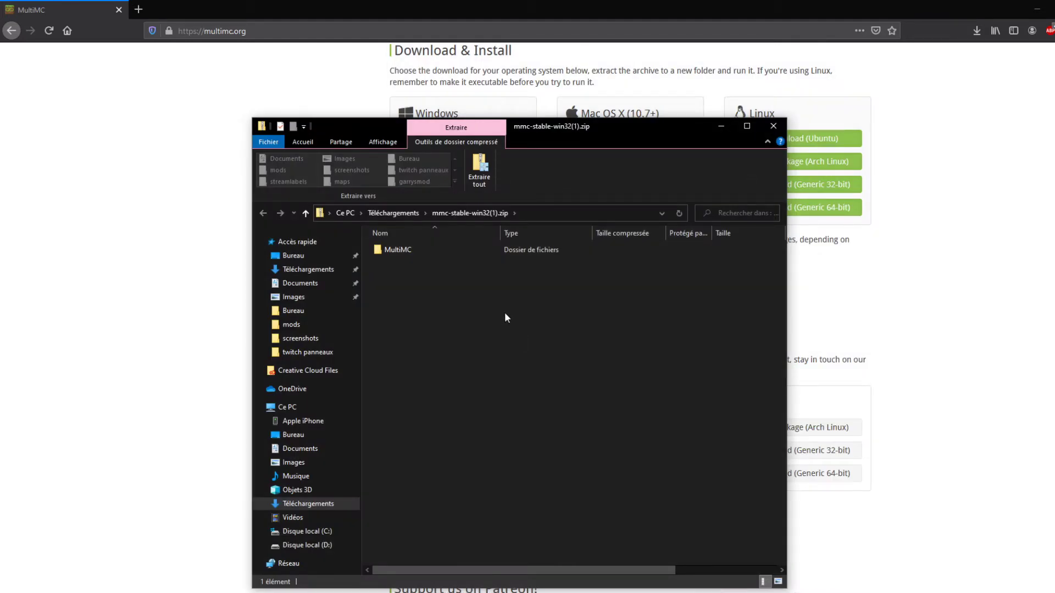
Extract the MultiMC folder from mmc-stable-win32(1).zip onto the desktop, close the archive window and move the folder near the desktop's centre.
click(426, 253)
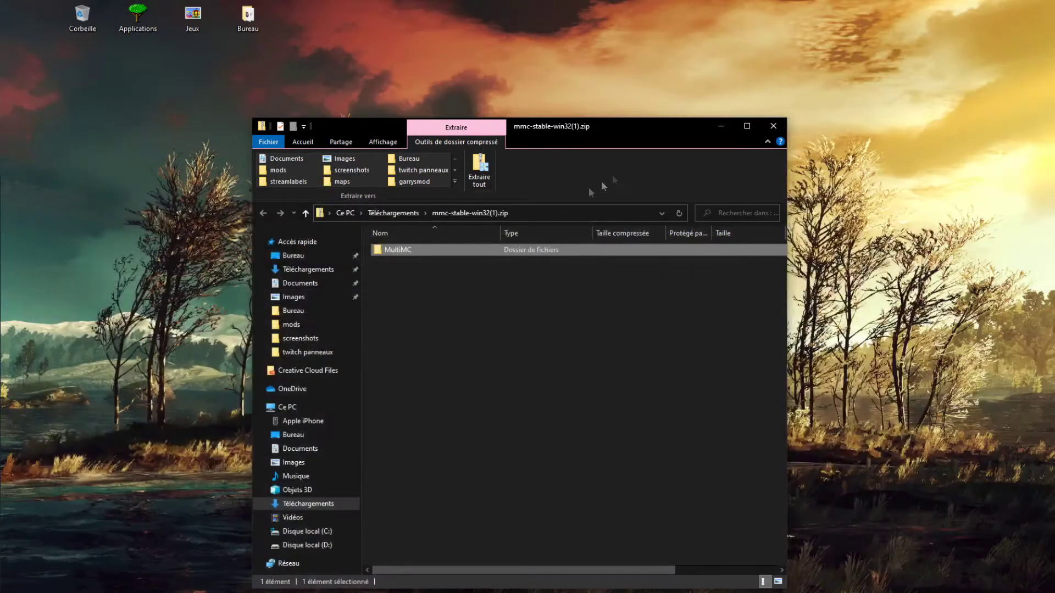
drag(430, 250, 887, 283)
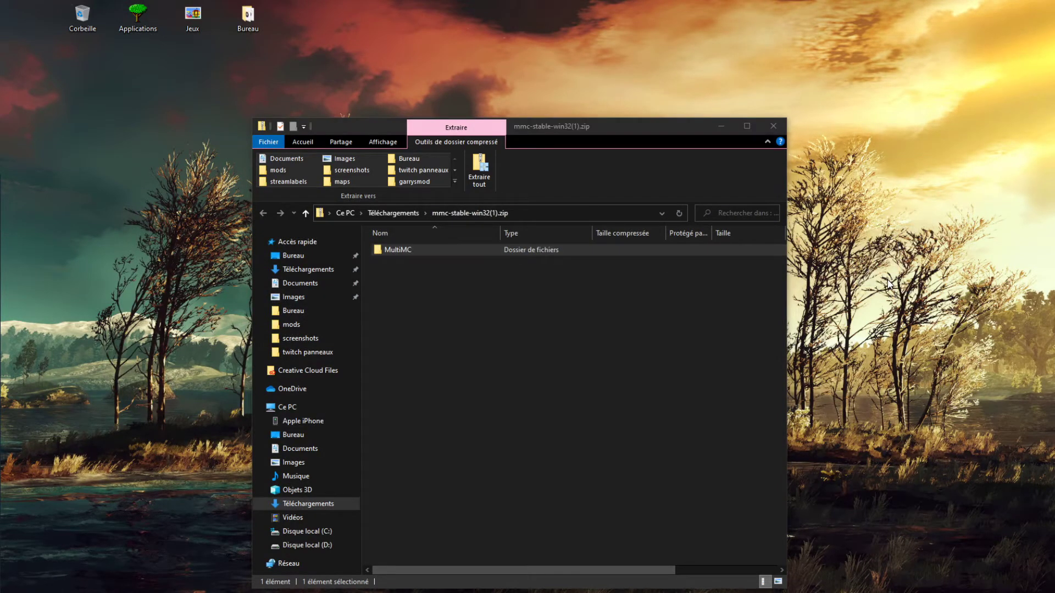
click(773, 127)
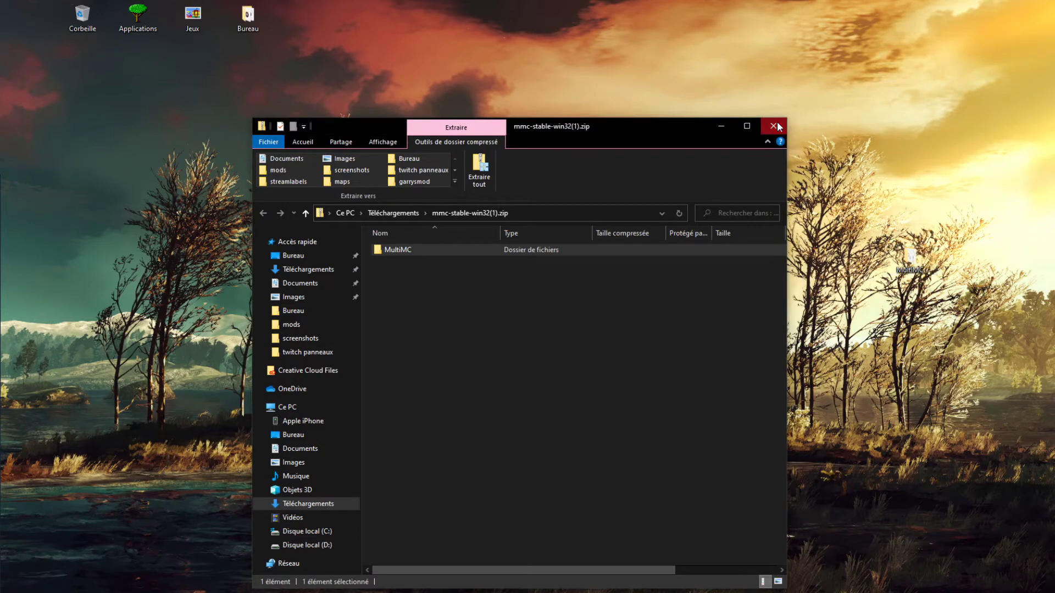
drag(732, 235, 591, 208)
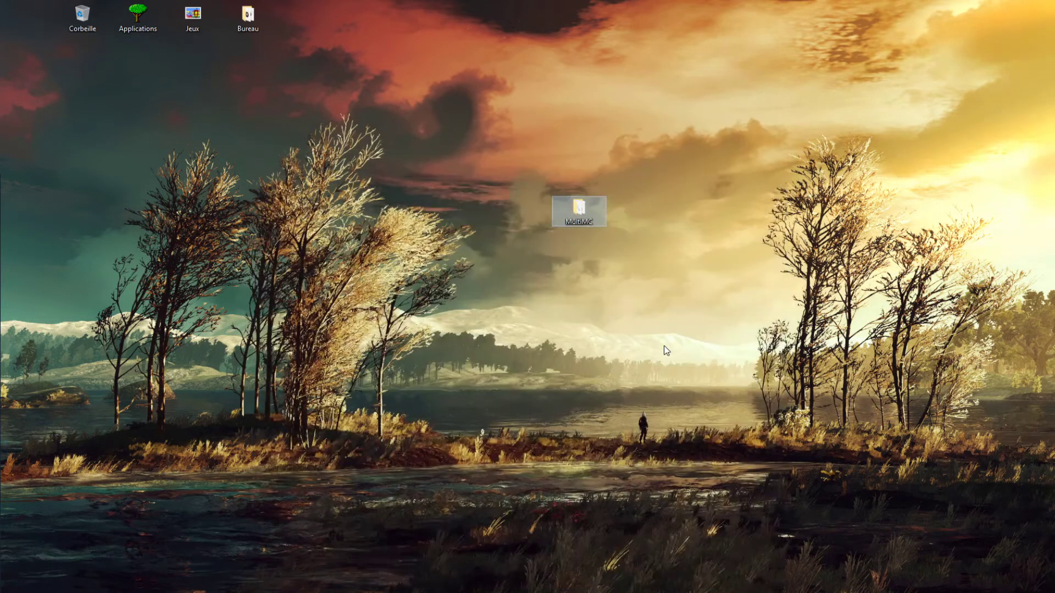
Open the MultiMC folder and launch MultiMC.exe, allowing the unverified file to run and maximizing the launcher window.
double_click(591, 207)
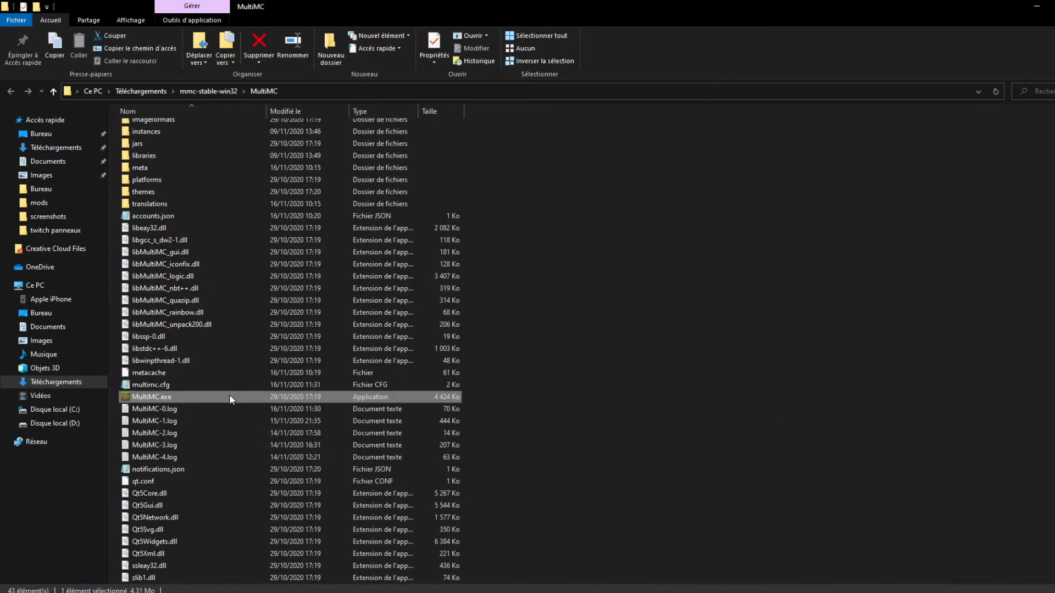
double_click(229, 395)
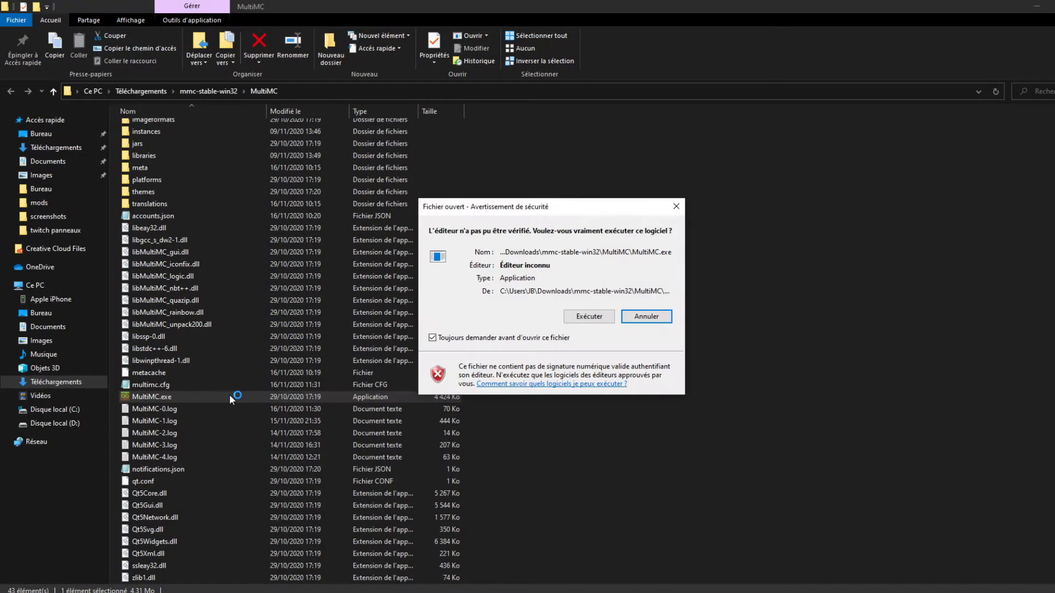
click(596, 317)
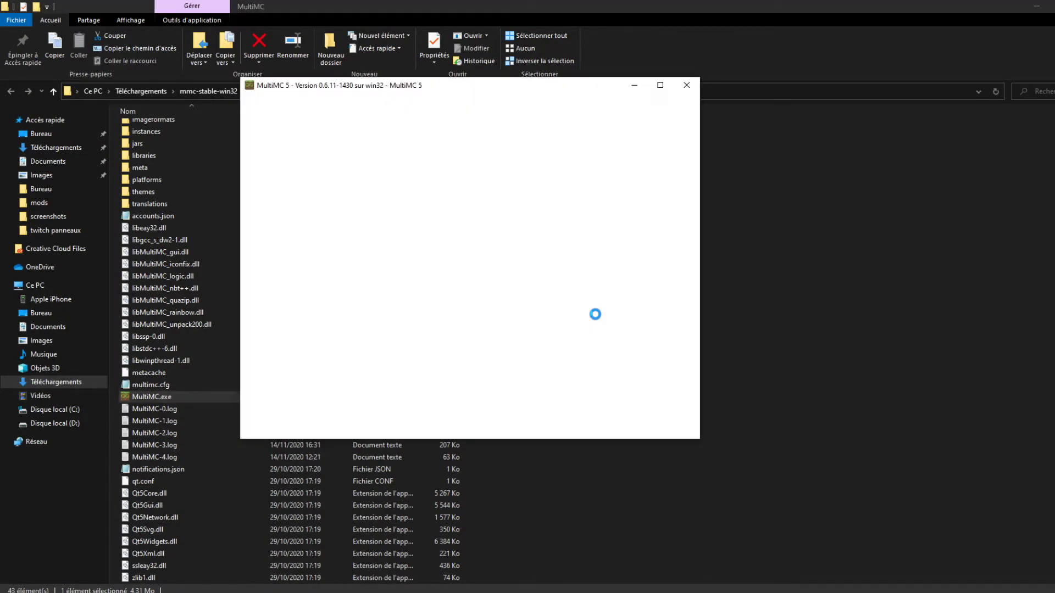
click(661, 85)
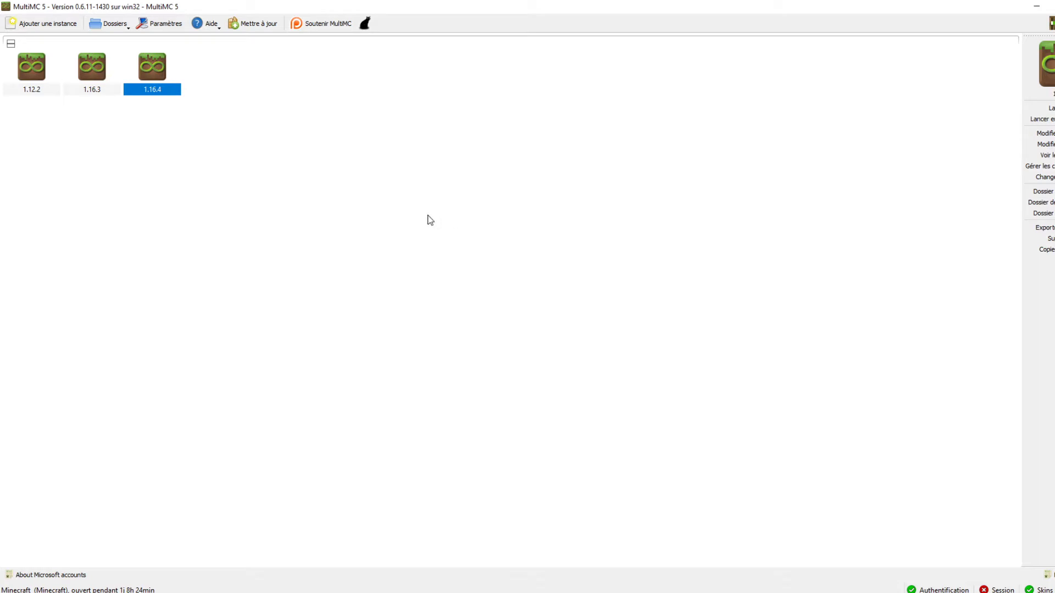
Create a new Vanilla instance named Tuto using Minecraft version 1.16.4.
click(38, 25)
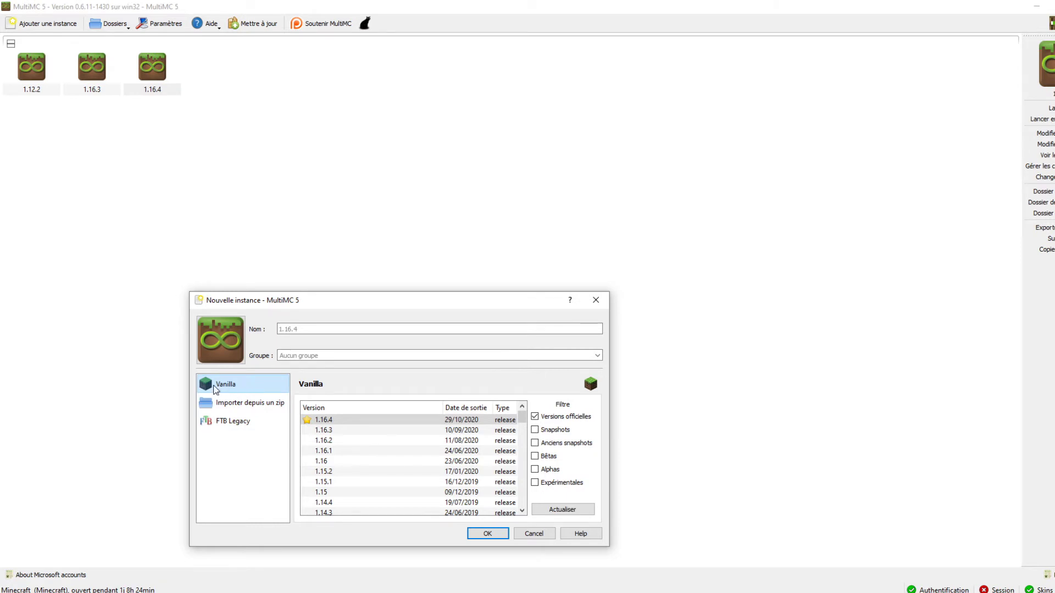
click(349, 418)
click(331, 329)
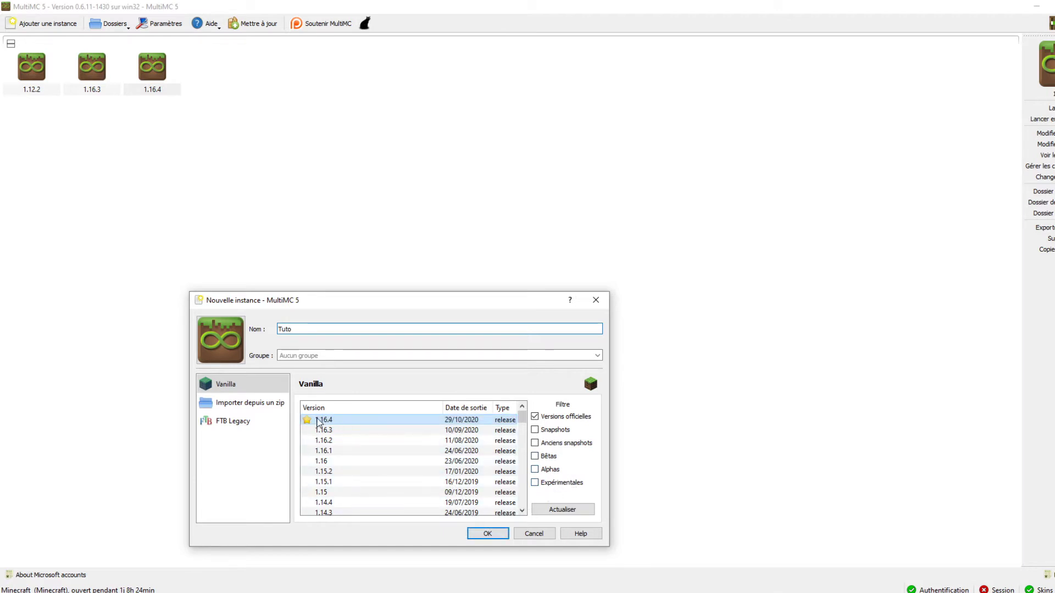
click(486, 533)
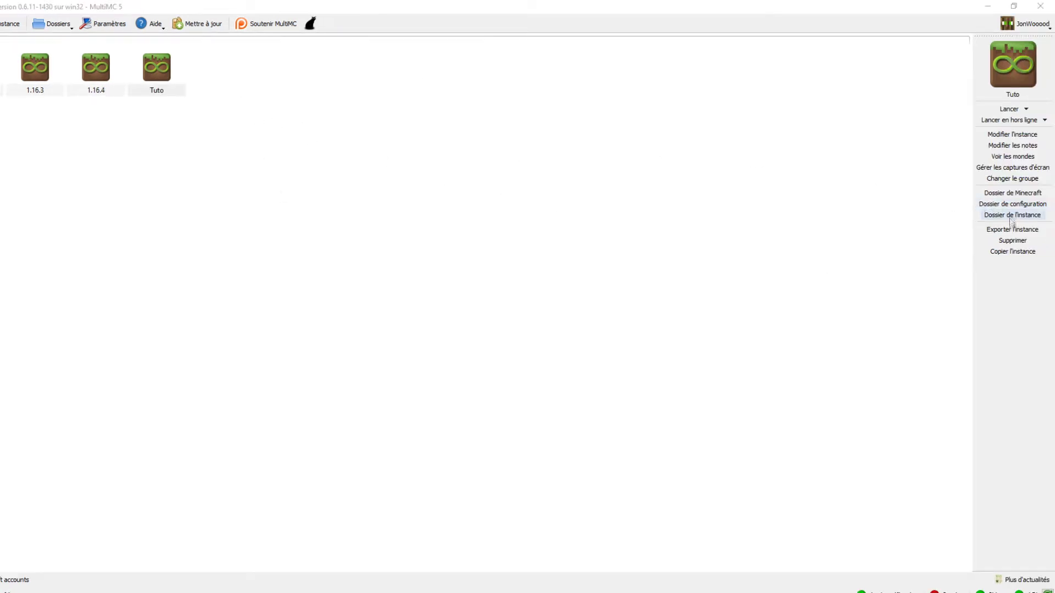
View the account management settings where a Minecraft account can be added, and close them without changes.
click(1012, 297)
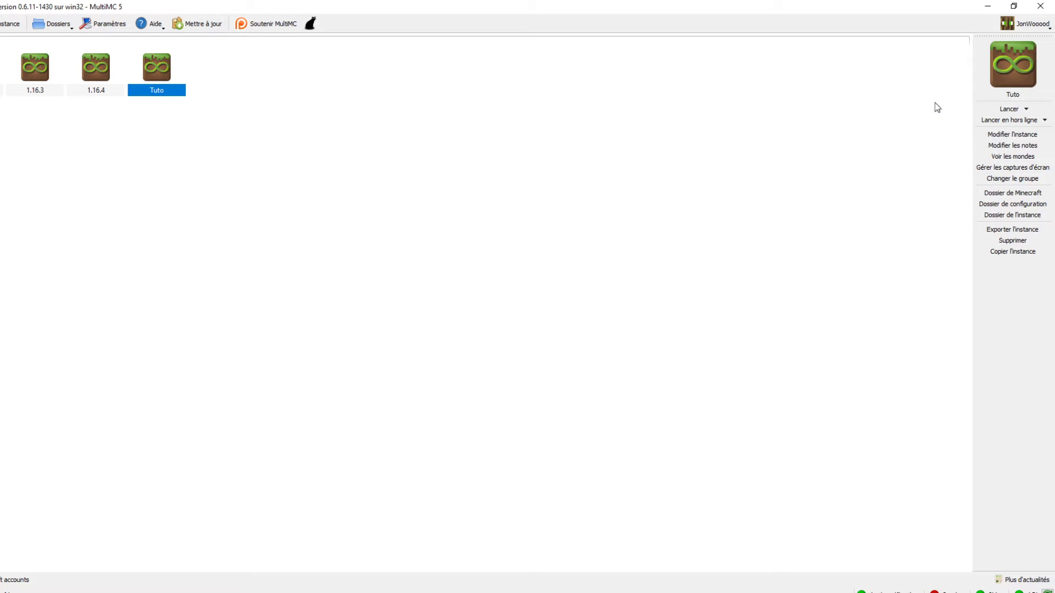
click(1043, 28)
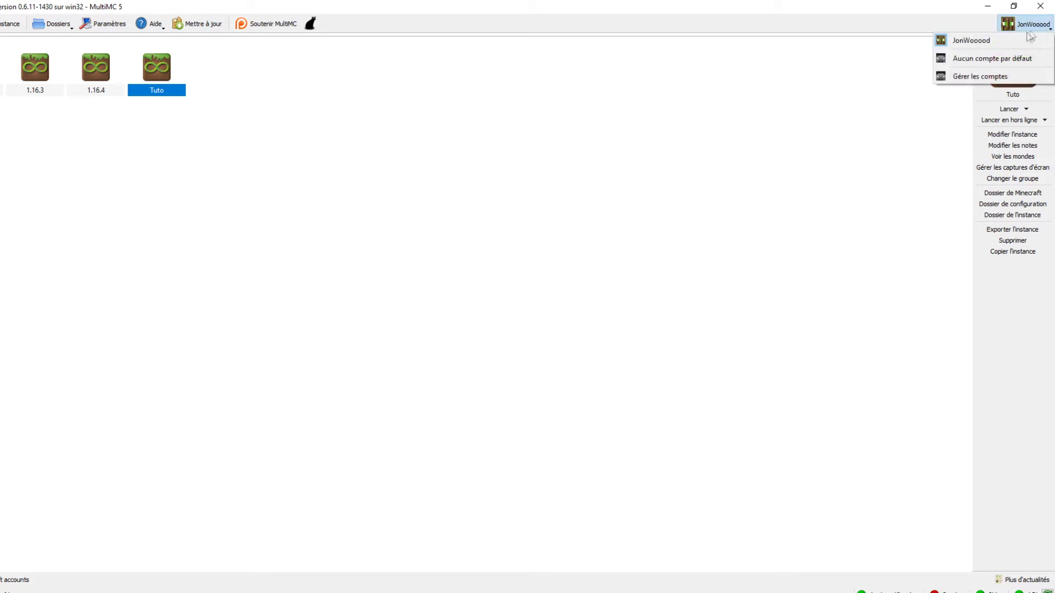
click(970, 76)
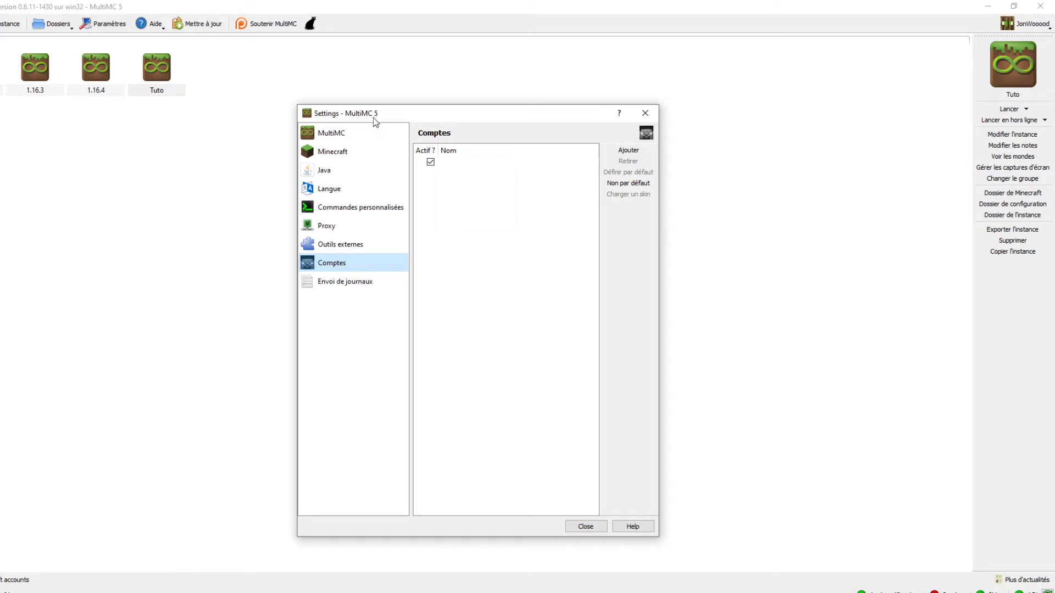
click(646, 113)
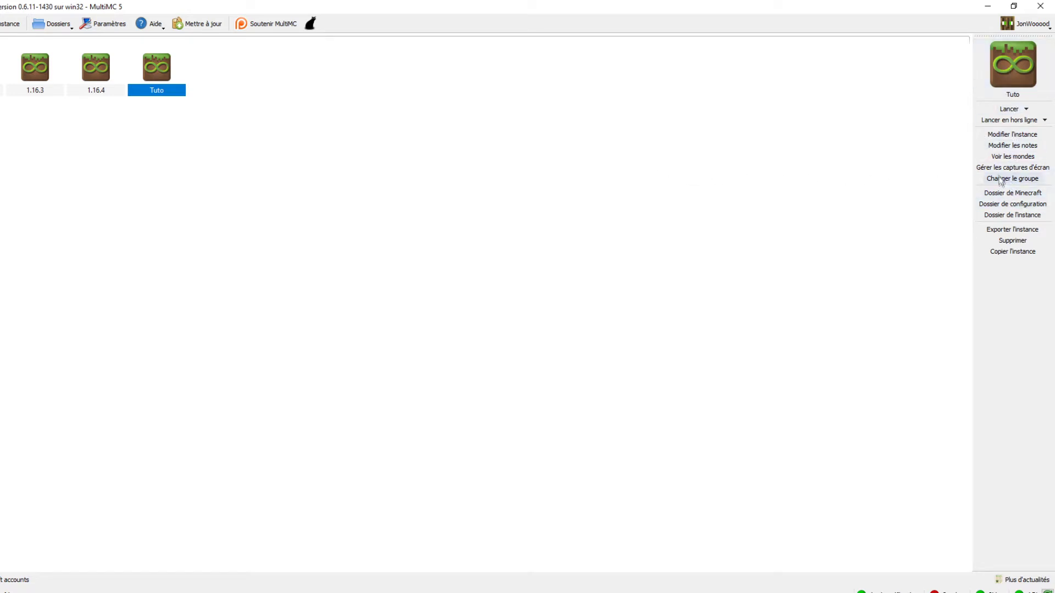
Install Forge version 35.0.18 in the Tuto instance's version settings.
click(998, 136)
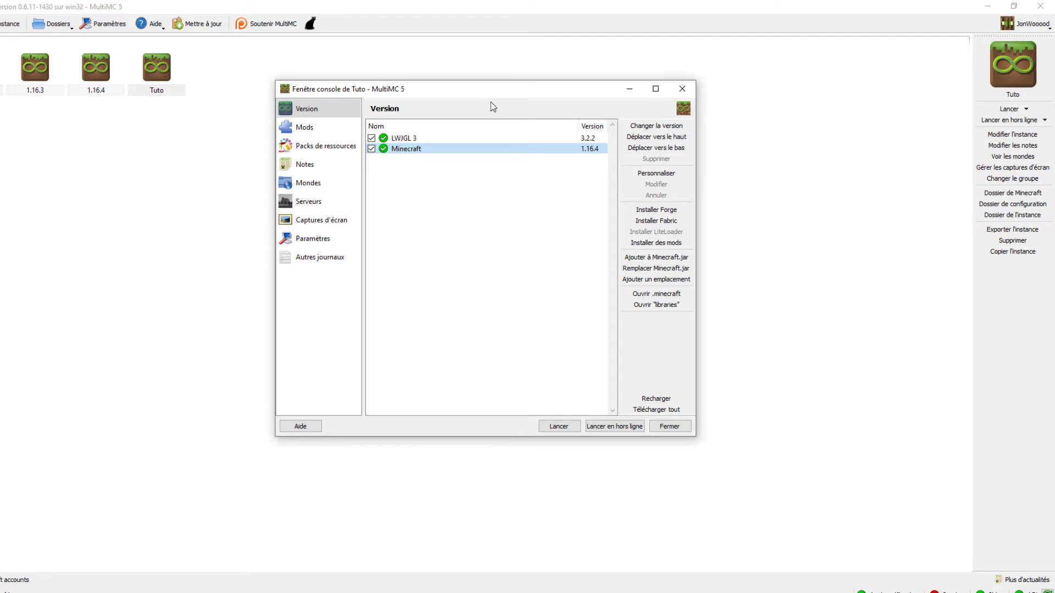
click(310, 111)
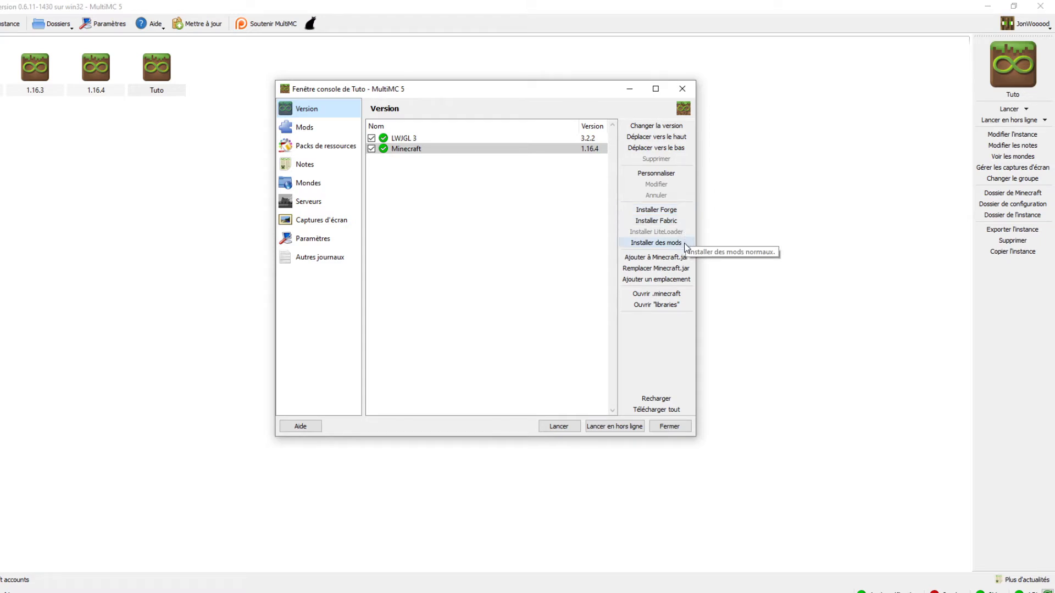
click(655, 210)
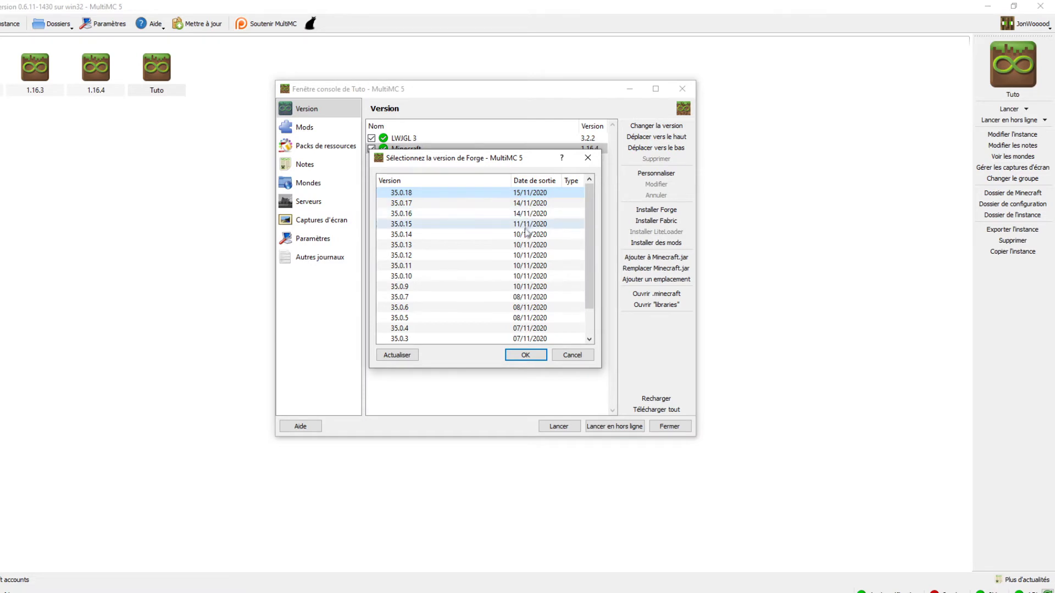
scroll(591, 269, down, 1)
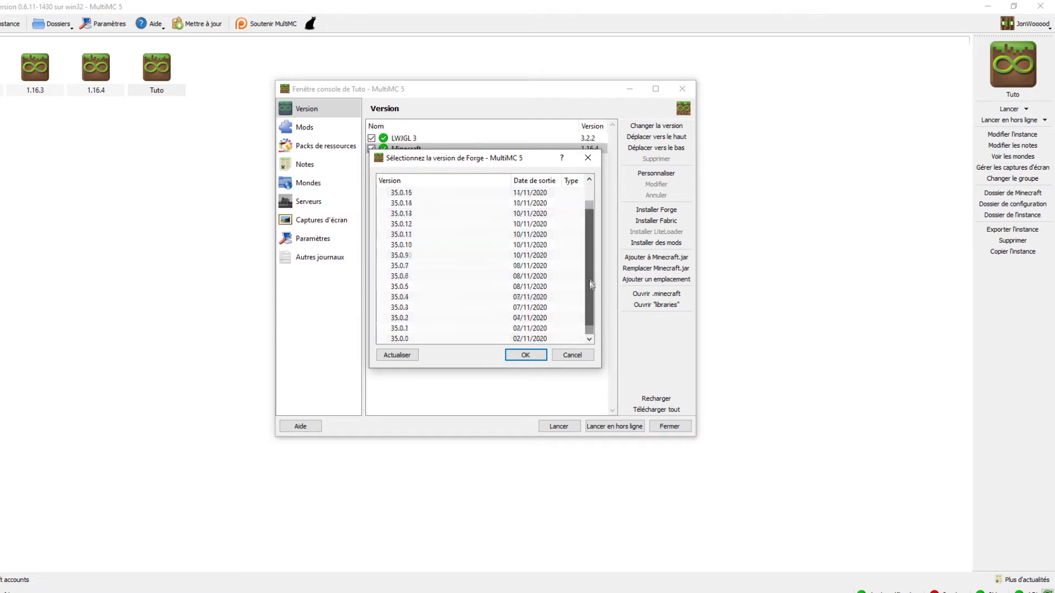
scroll(588, 263, up, 1)
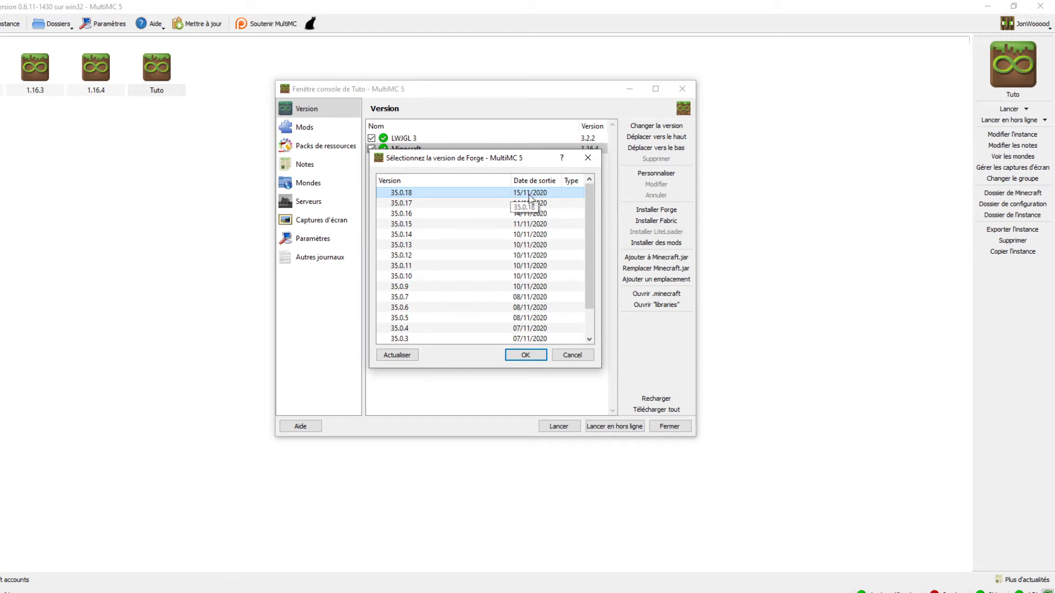
click(523, 355)
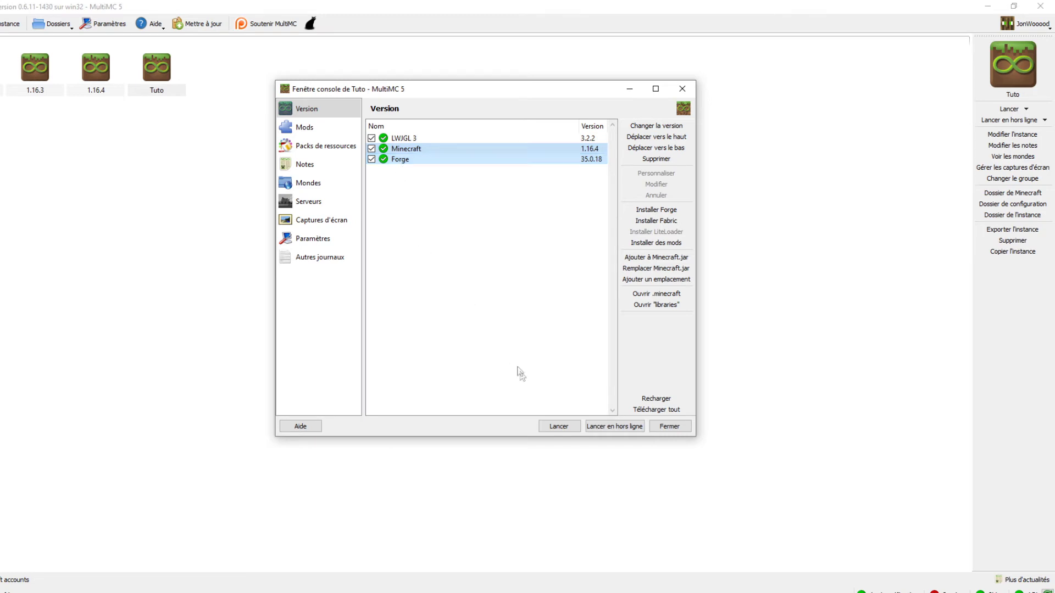
Run the Tuto instance up to Minecraft's title screen and quit the game, ending on the instance's mods list.
click(557, 426)
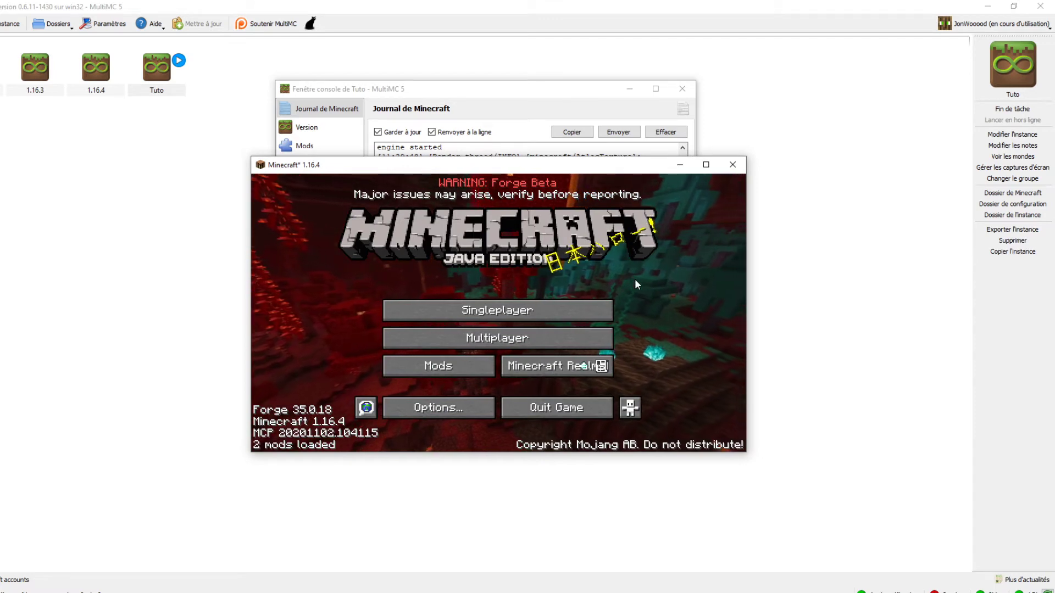
click(581, 416)
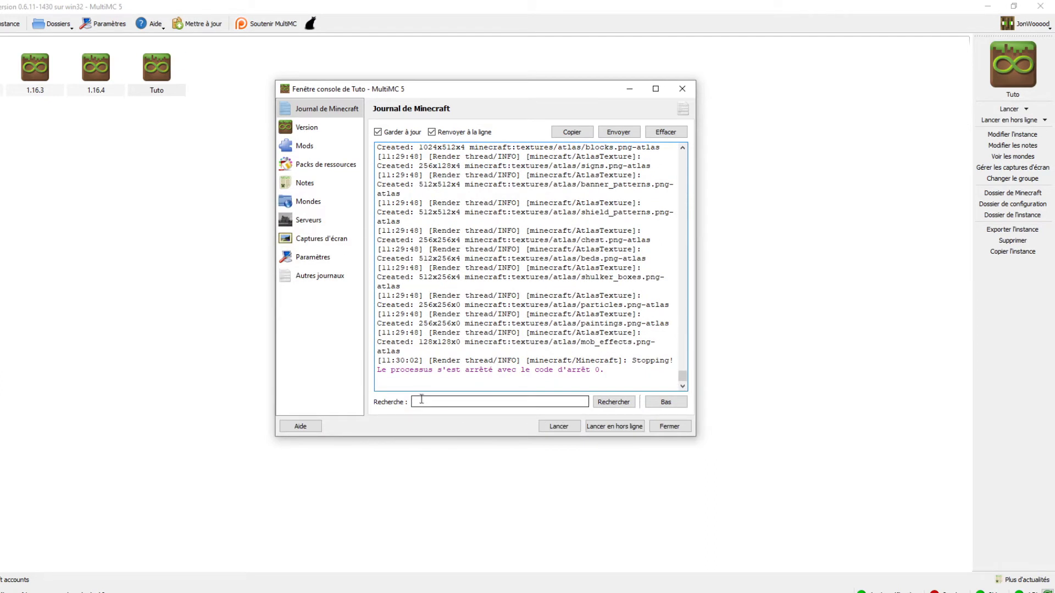
click(330, 149)
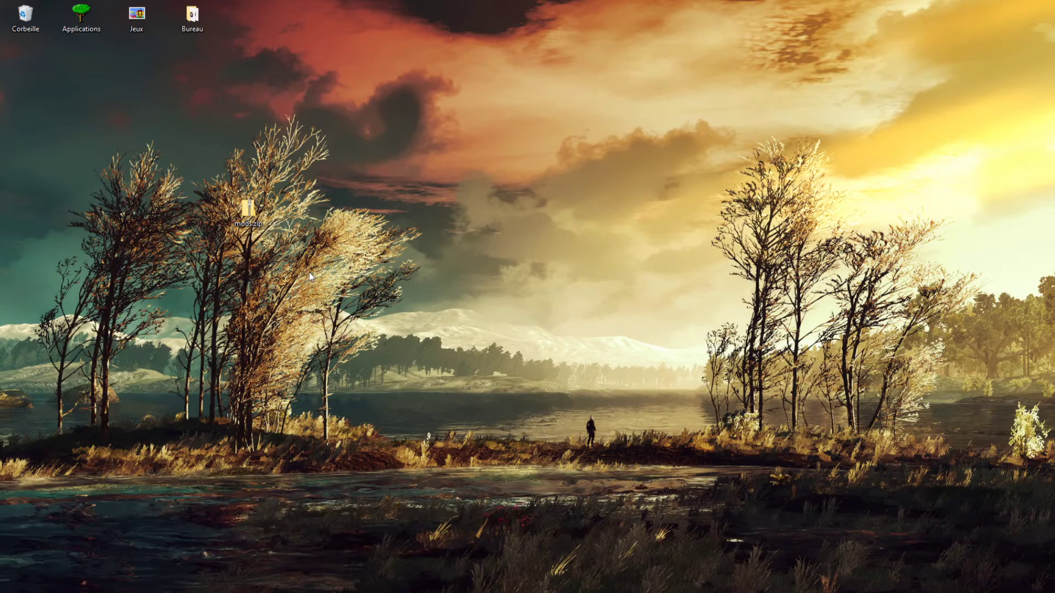
Look through the mod files in the mods folder inside mods.zip and close the archive window.
double_click(248, 211)
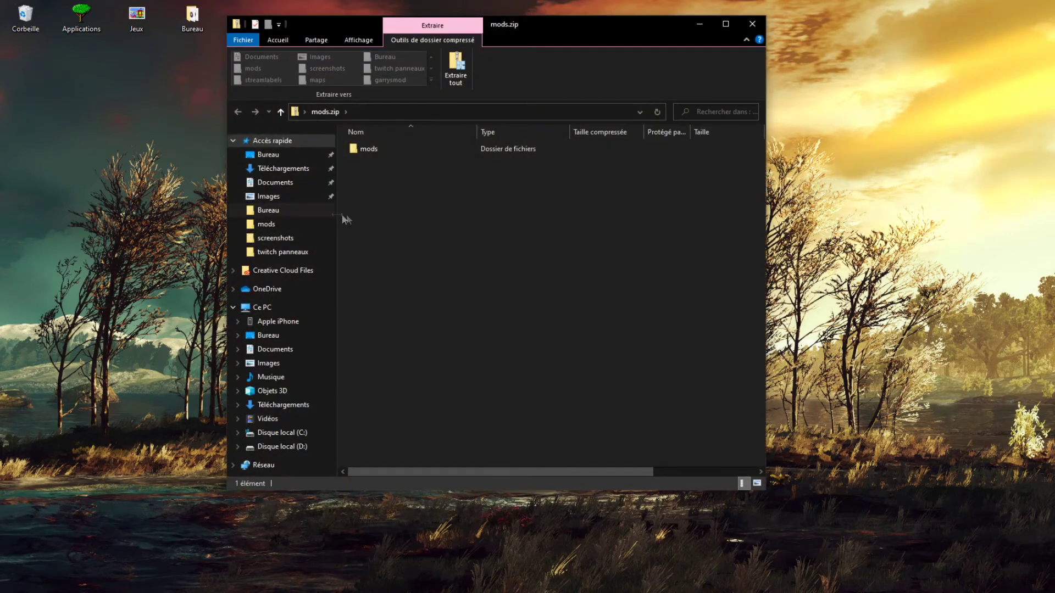
double_click(376, 150)
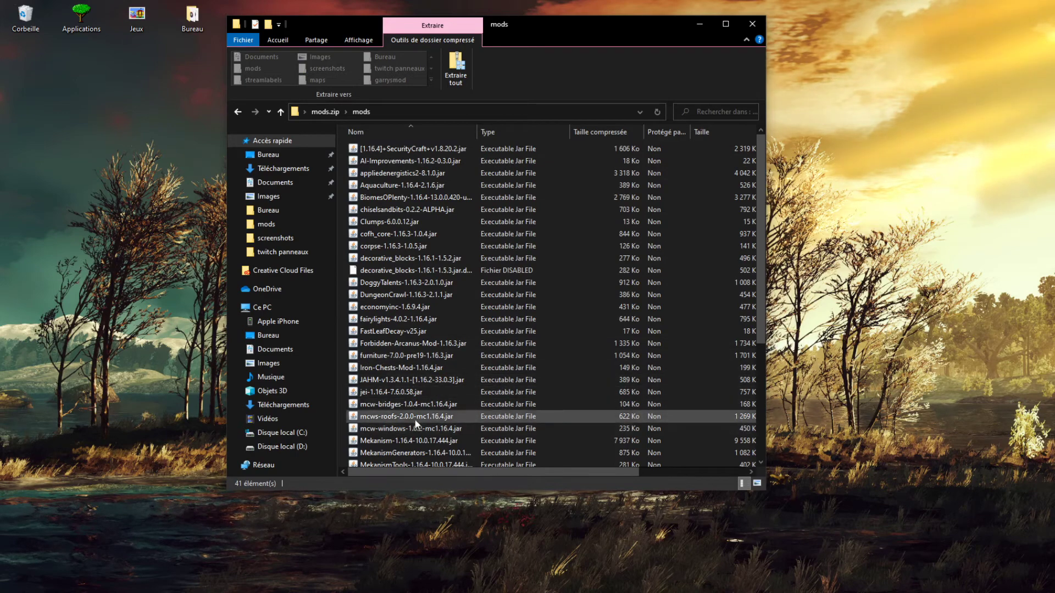
click(746, 24)
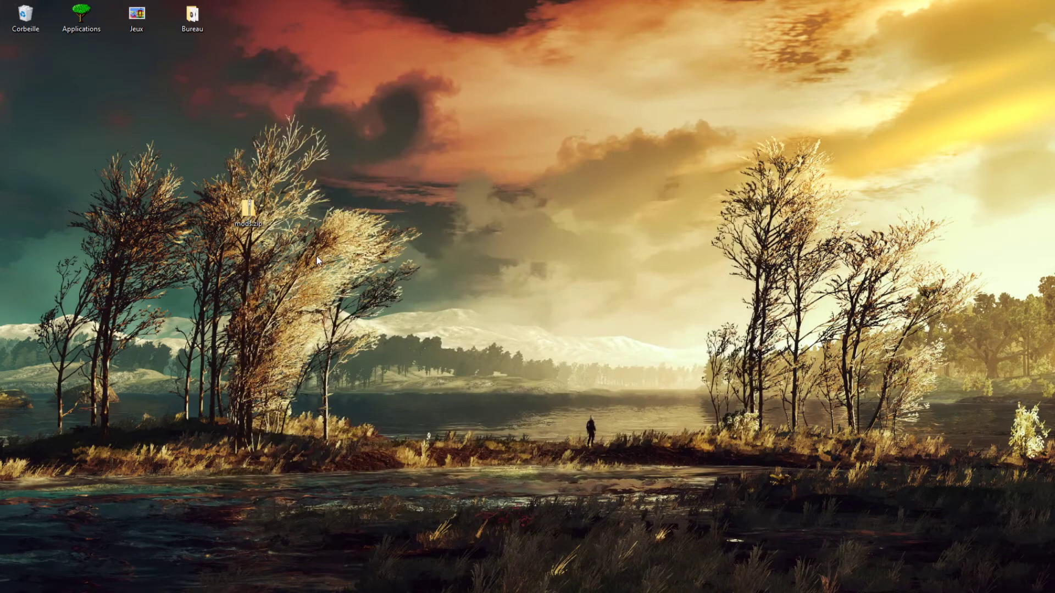
Extract the mods folder from mods.zip onto the desktop and move the archive to the recycle bin.
double_click(250, 214)
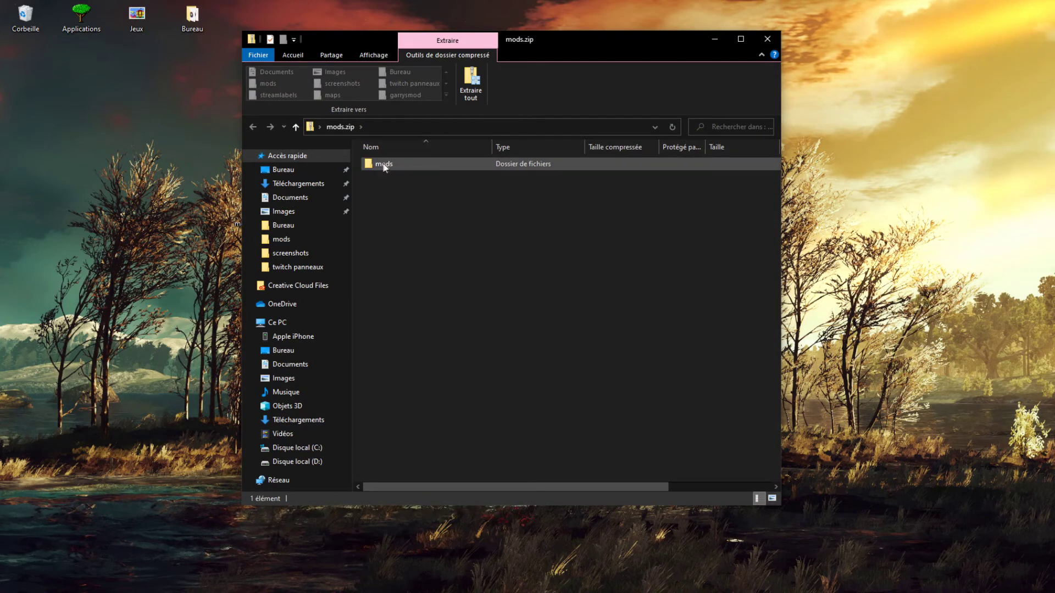
drag(394, 162, 183, 346)
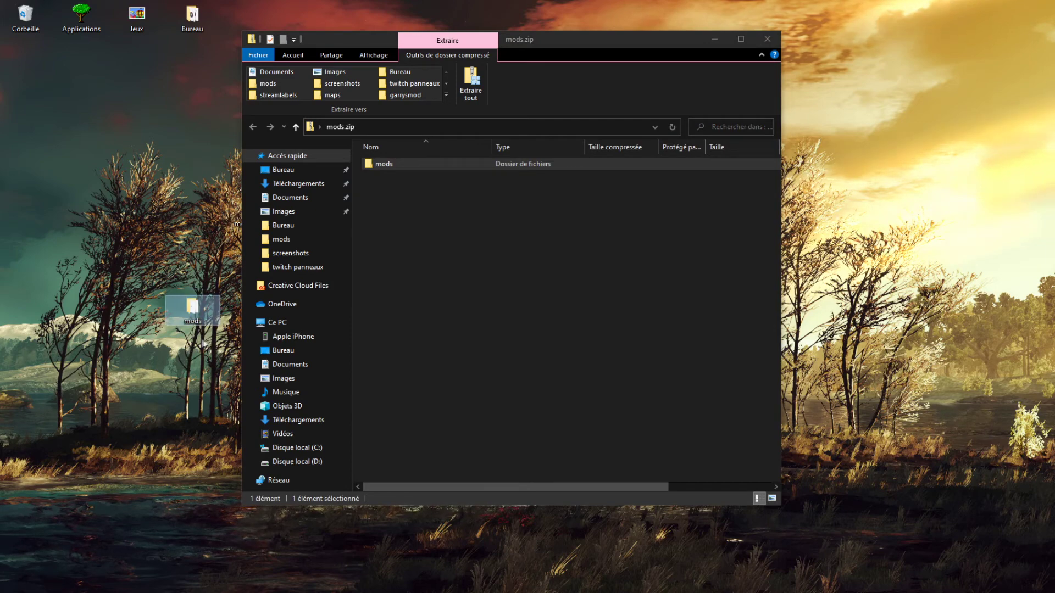
click(767, 38)
ctrl+click(248, 209)
drag(248, 209, 25, 17)
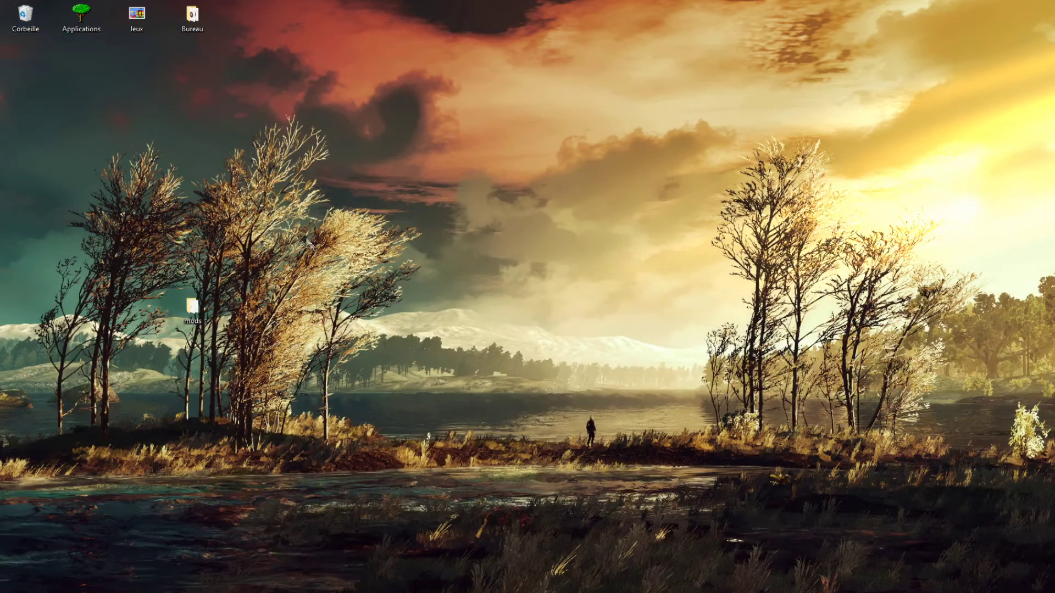
Open the extracted mods folder from the desktop and the mods list of the Tuto instance.
double_click(199, 312)
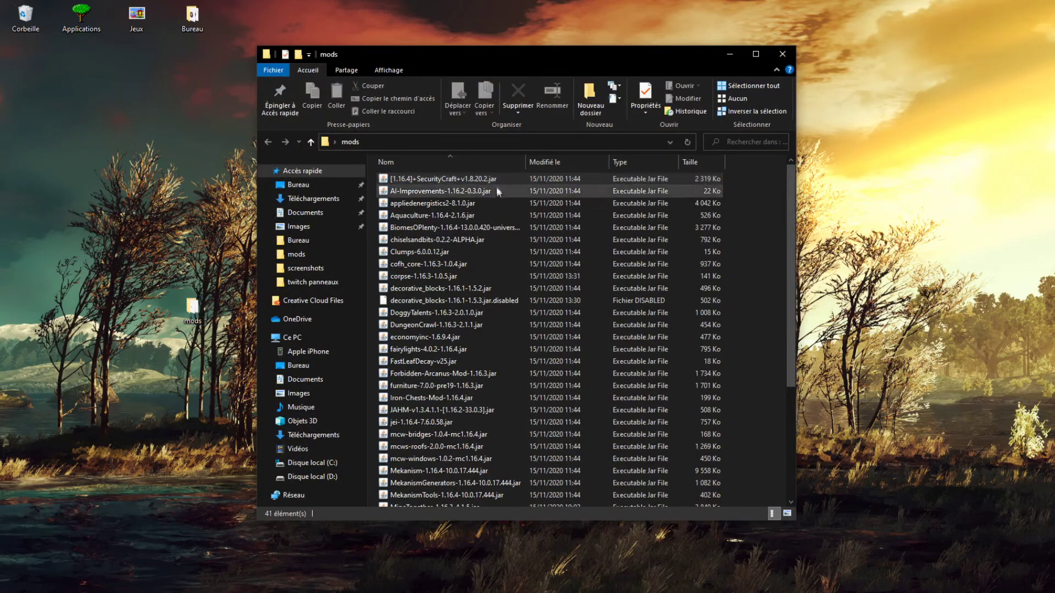
scroll(489, 412, down, 5)
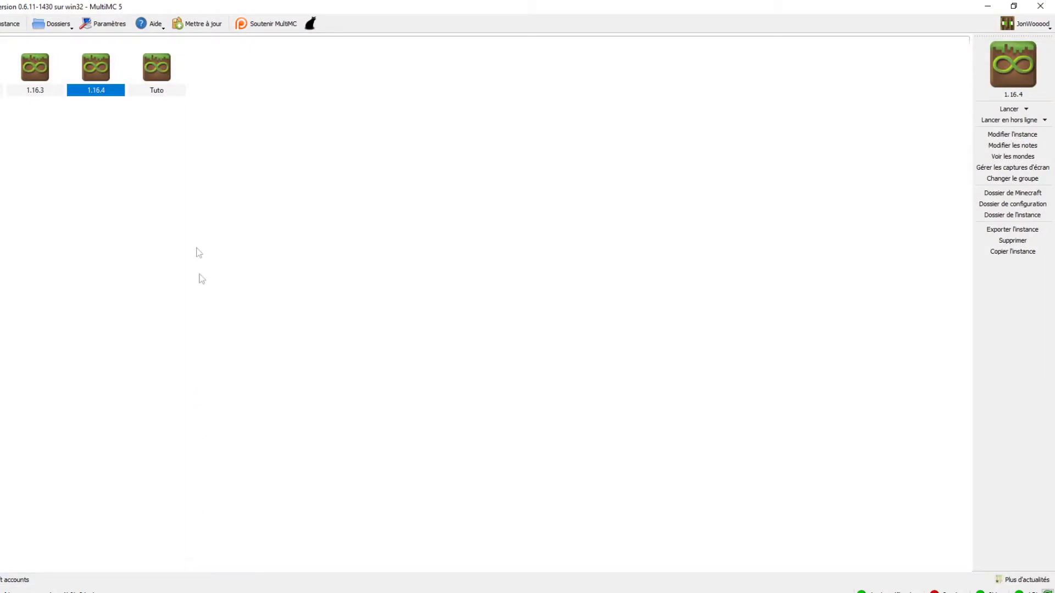
click(159, 73)
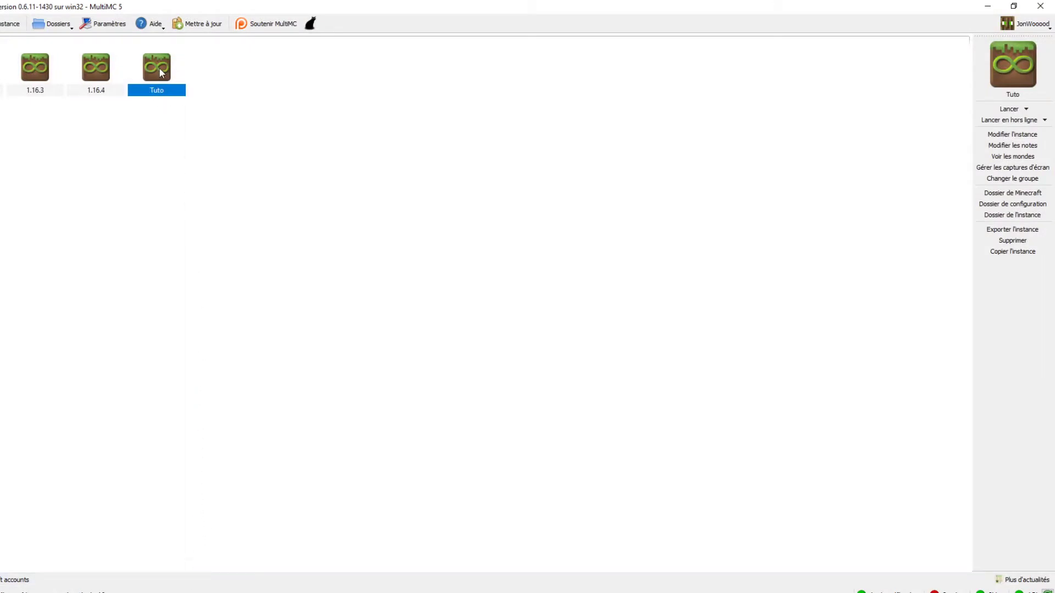
click(1010, 136)
click(323, 149)
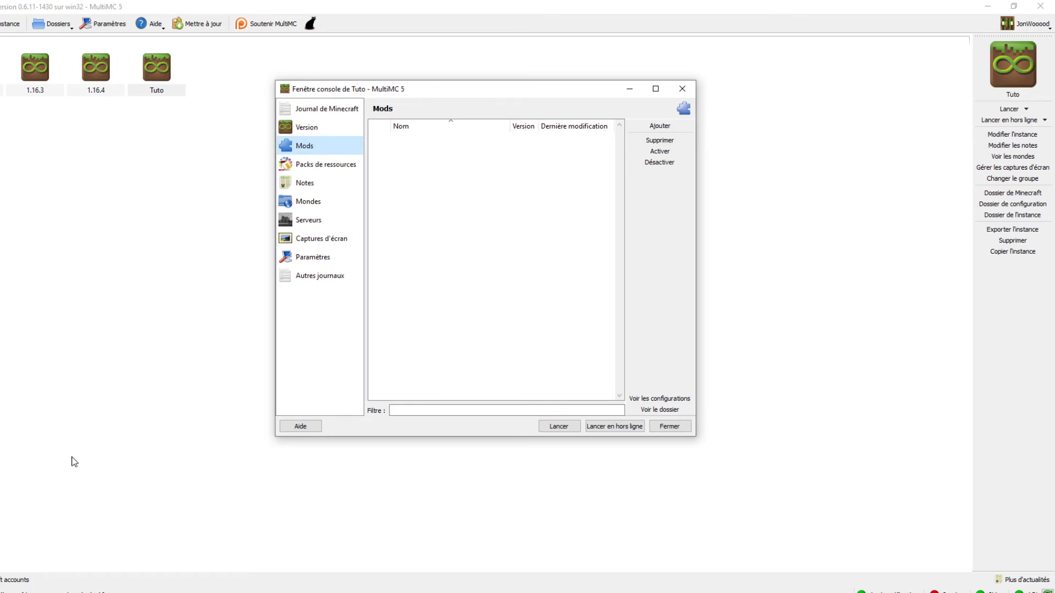
Bring up the extracted mods folder and arrange it side by side with the Tuto instance's mods list.
click(77, 592)
click(112, 586)
drag(454, 61, 160, 64)
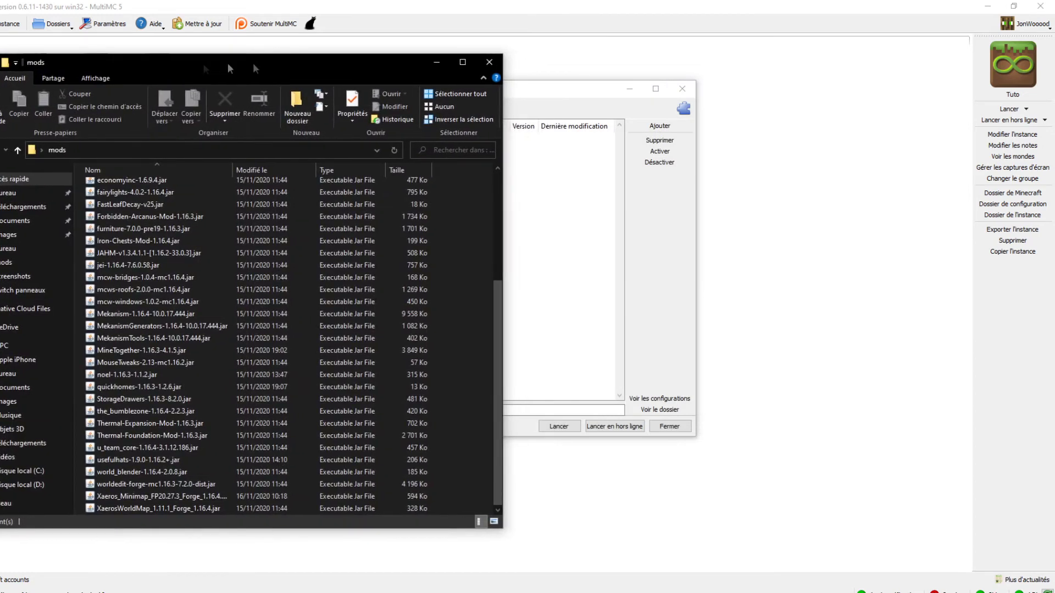
drag(521, 97, 765, 102)
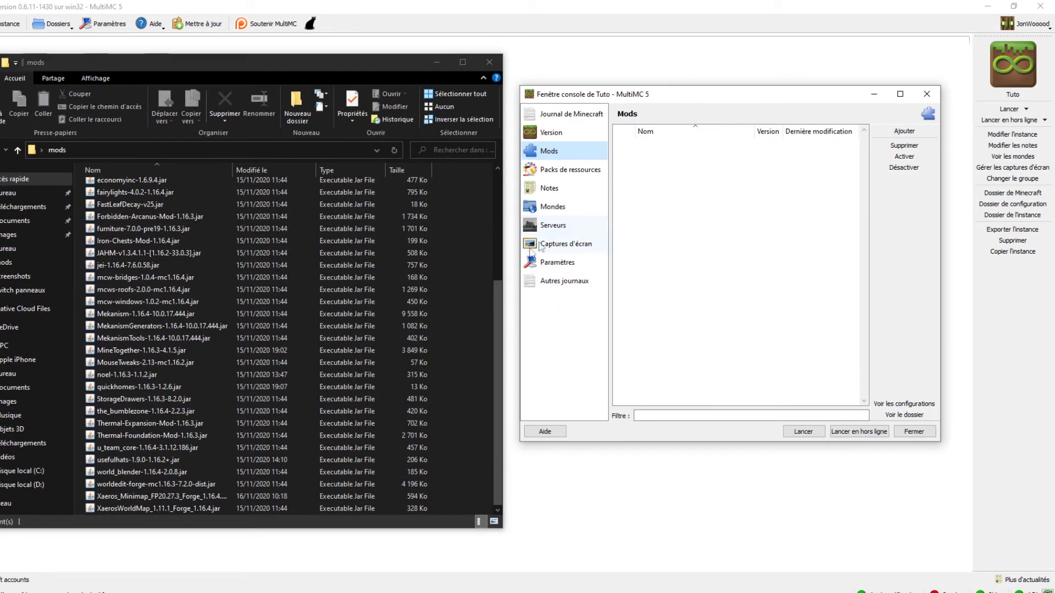
Select all the files in the extracted mods folder and copy them into the Tuto instance's mods list.
drag(500, 300, 501, 184)
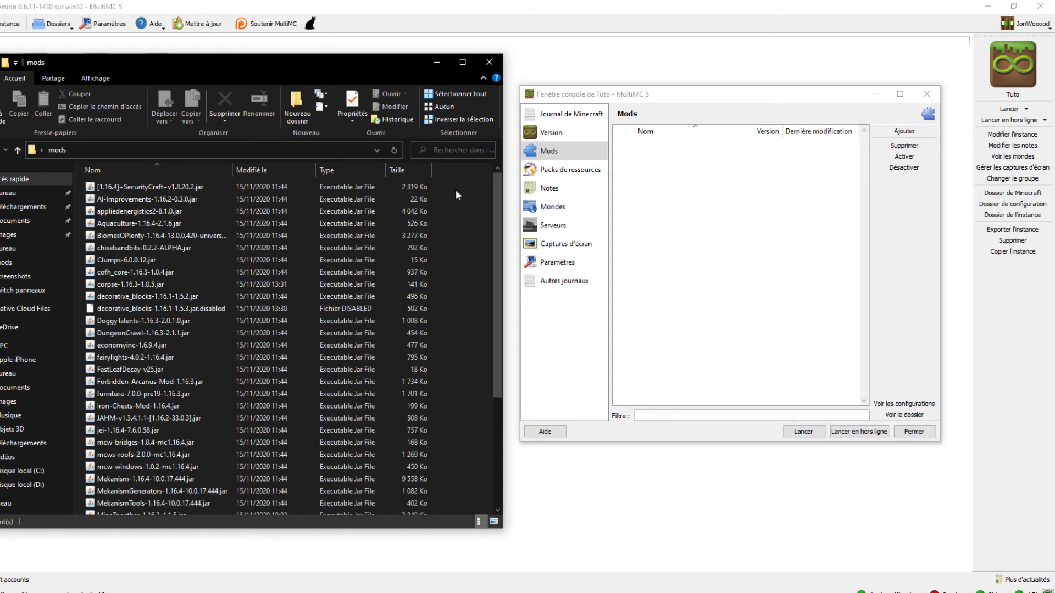
key(ctrl+a)
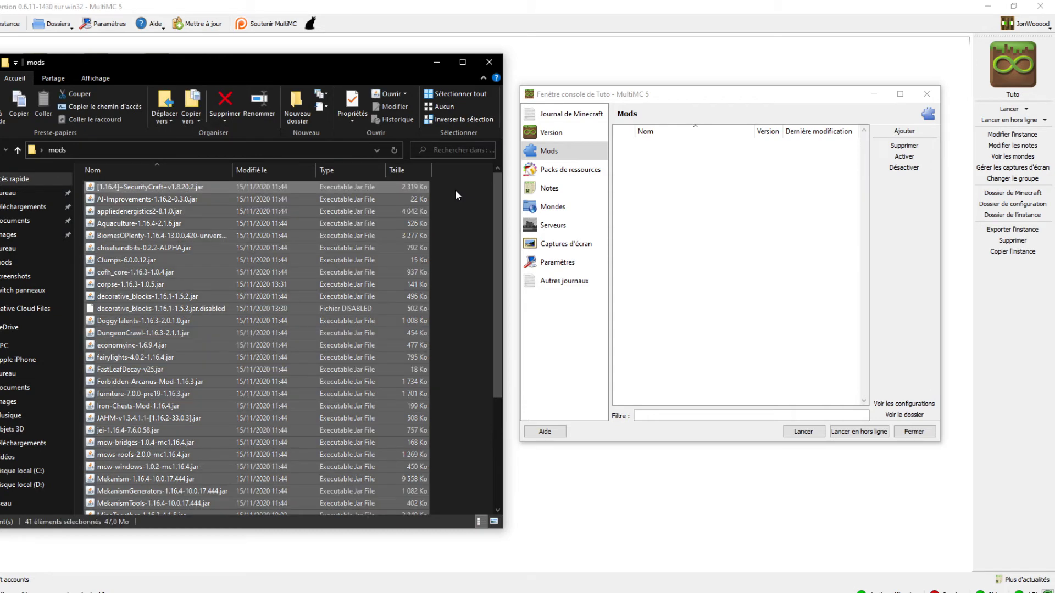
click(449, 194)
drag(444, 187, 368, 571)
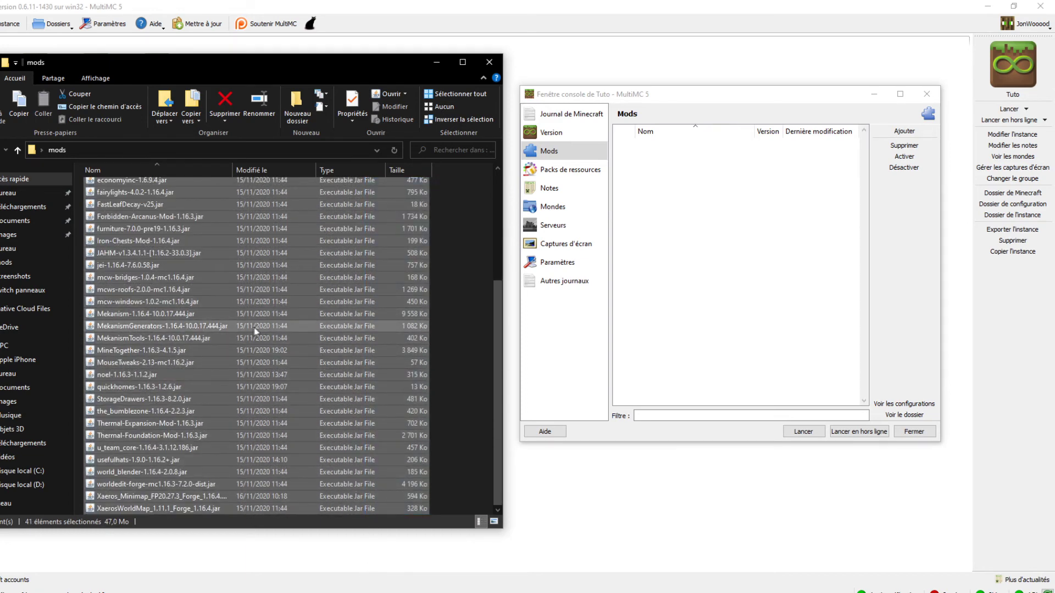
drag(249, 328, 704, 311)
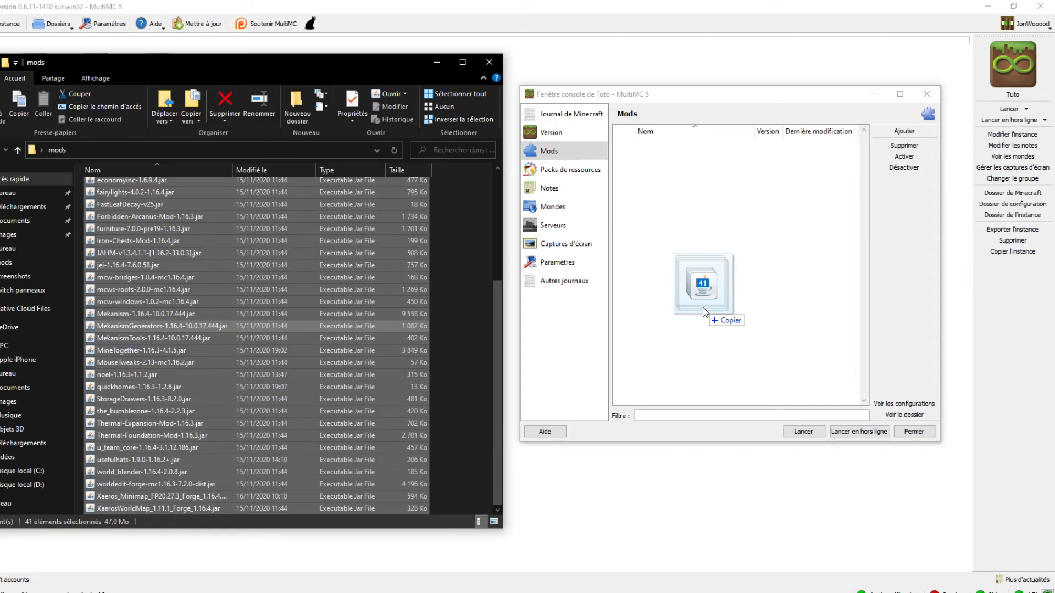
drag(703, 307, 704, 307)
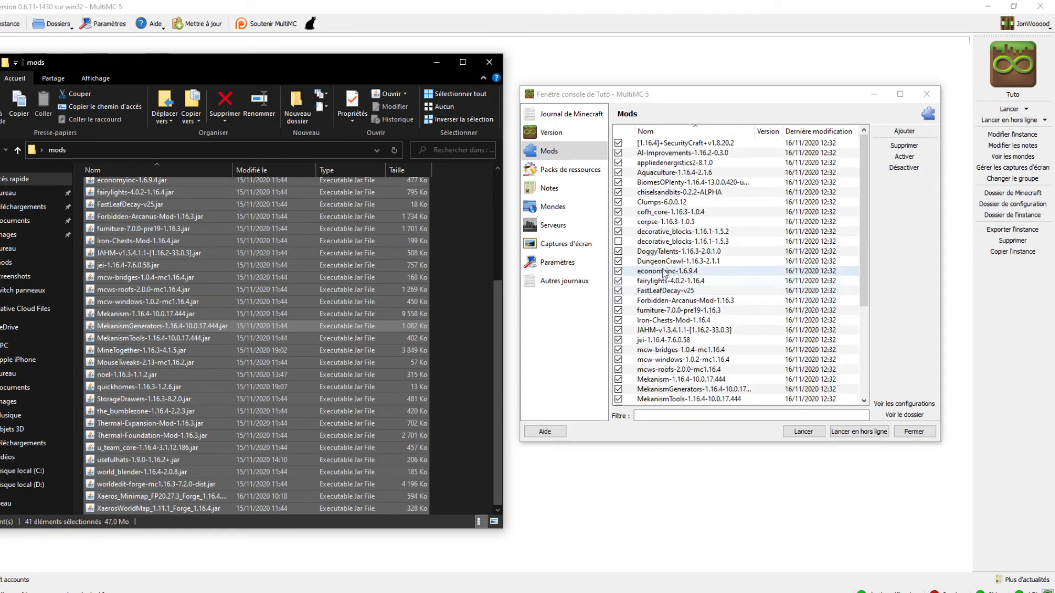
Close the extracted mods folder, reposition the Tuto instance window and look through its mods list.
click(489, 61)
drag(670, 100, 390, 108)
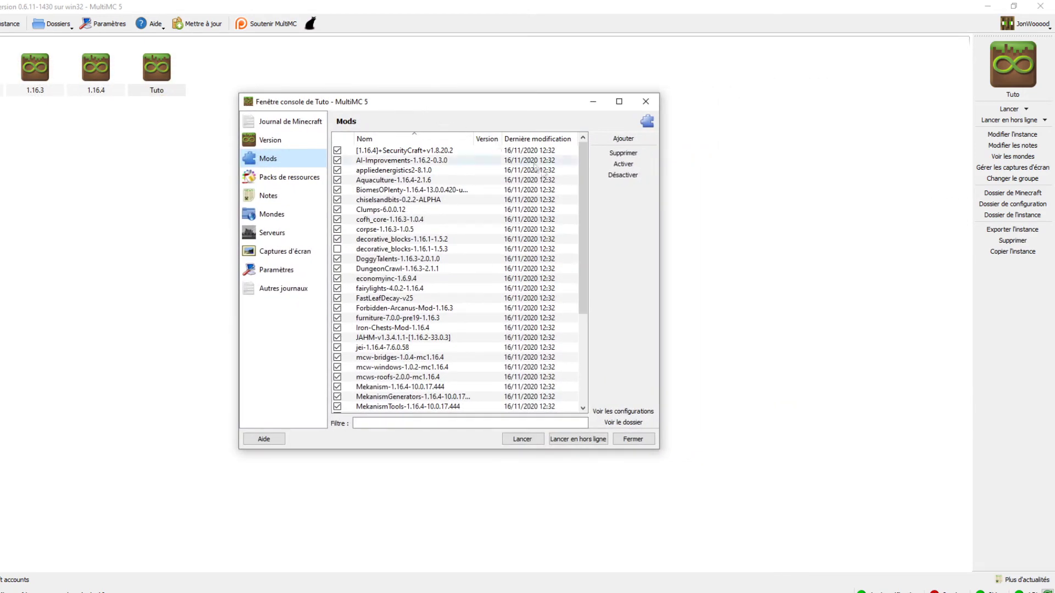
scroll(579, 204, down, 2)
scroll(585, 266, up, 2)
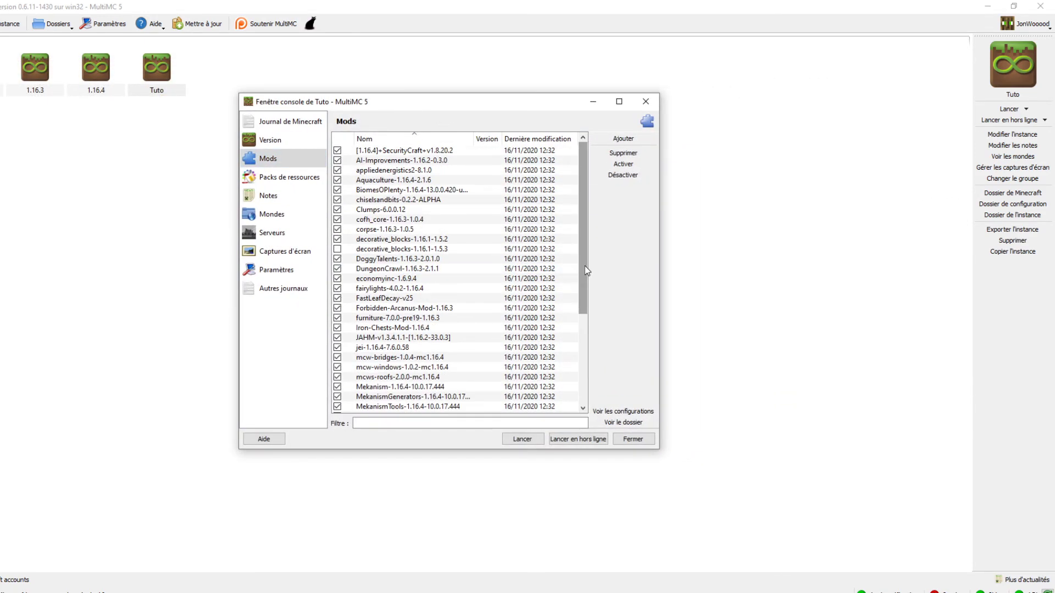
Launch the Tuto instance from its Minecraft log page, quit the game from the title screen and close the instance window.
click(302, 122)
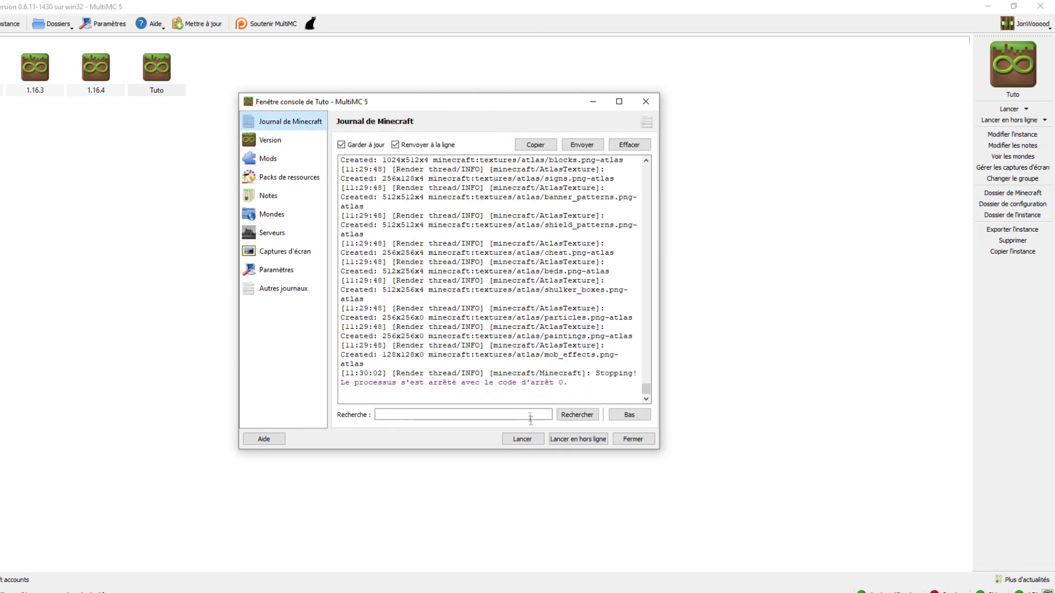
click(522, 439)
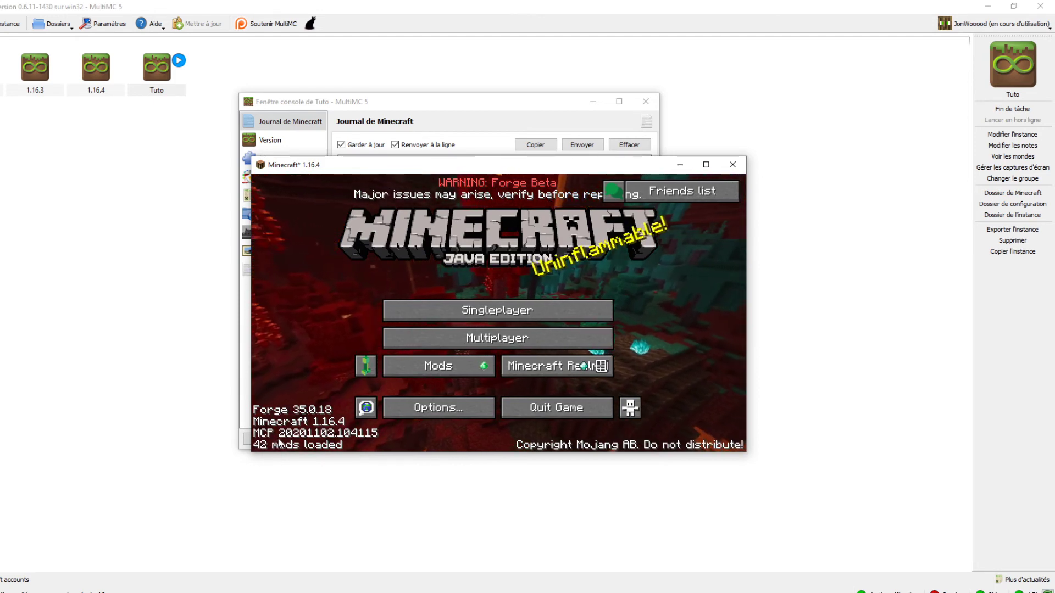
click(556, 407)
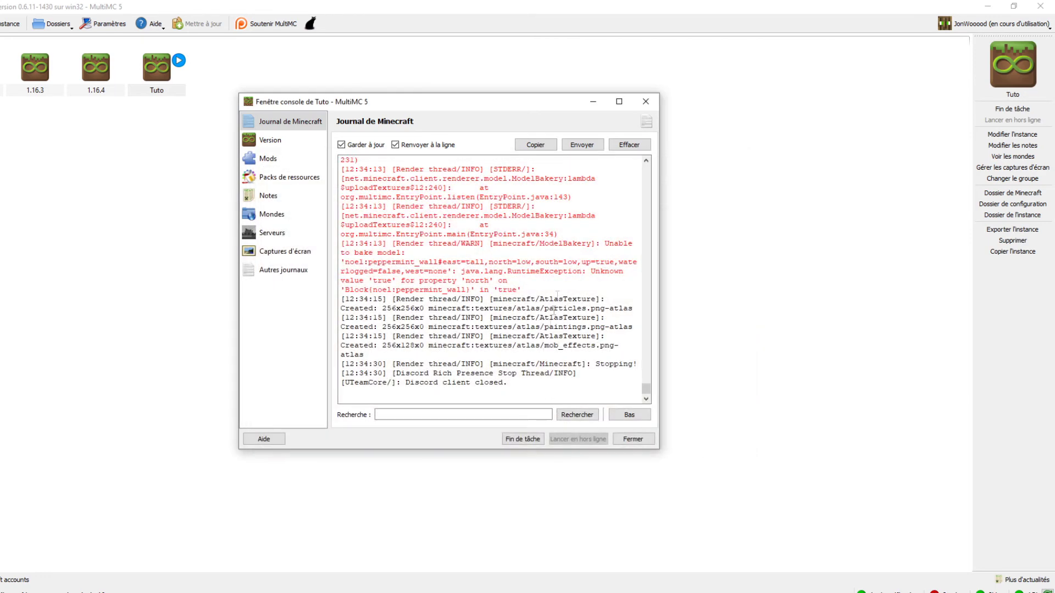
click(645, 101)
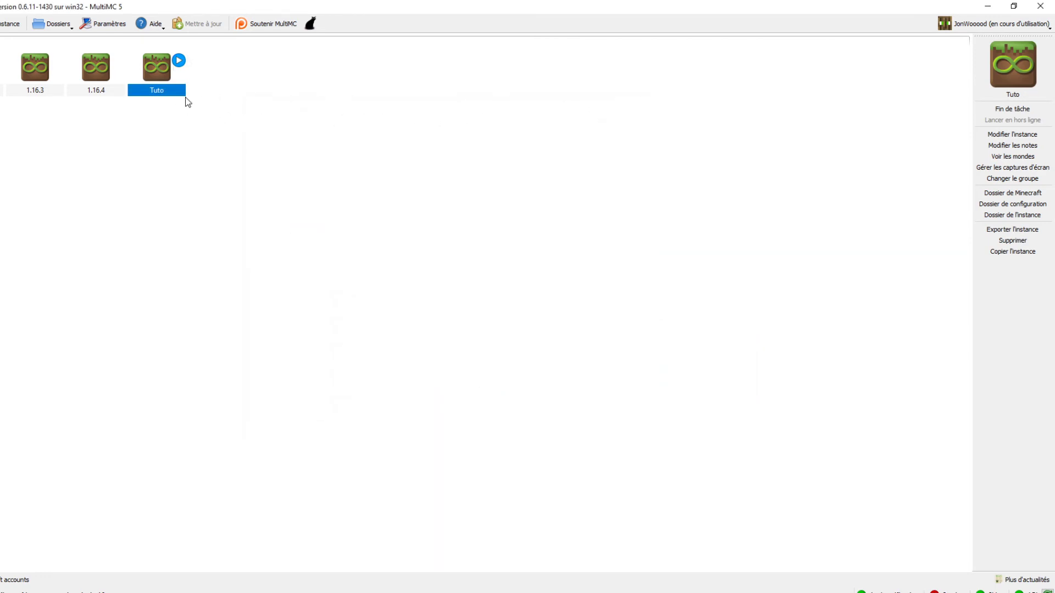
Start creating a new vanilla instance and look through the available Minecraft release versions.
click(10, 24)
drag(274, 306, 370, 151)
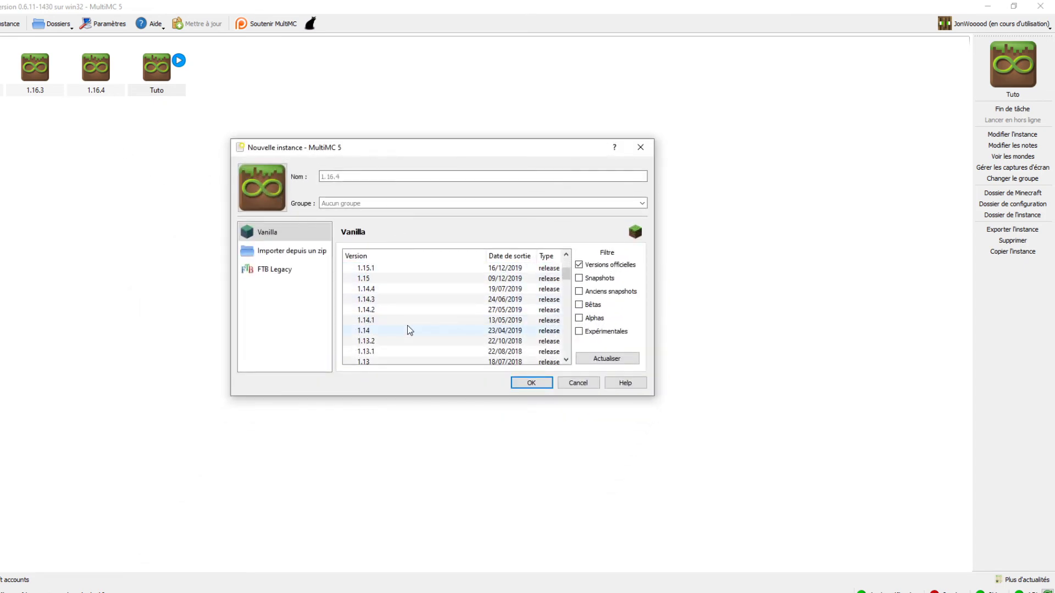
click(532, 382)
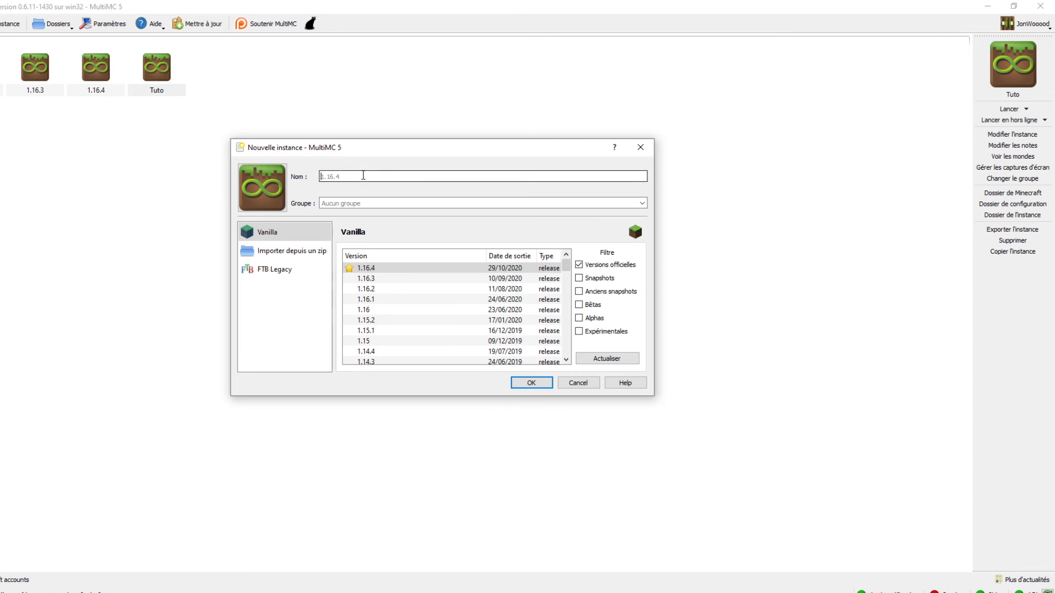